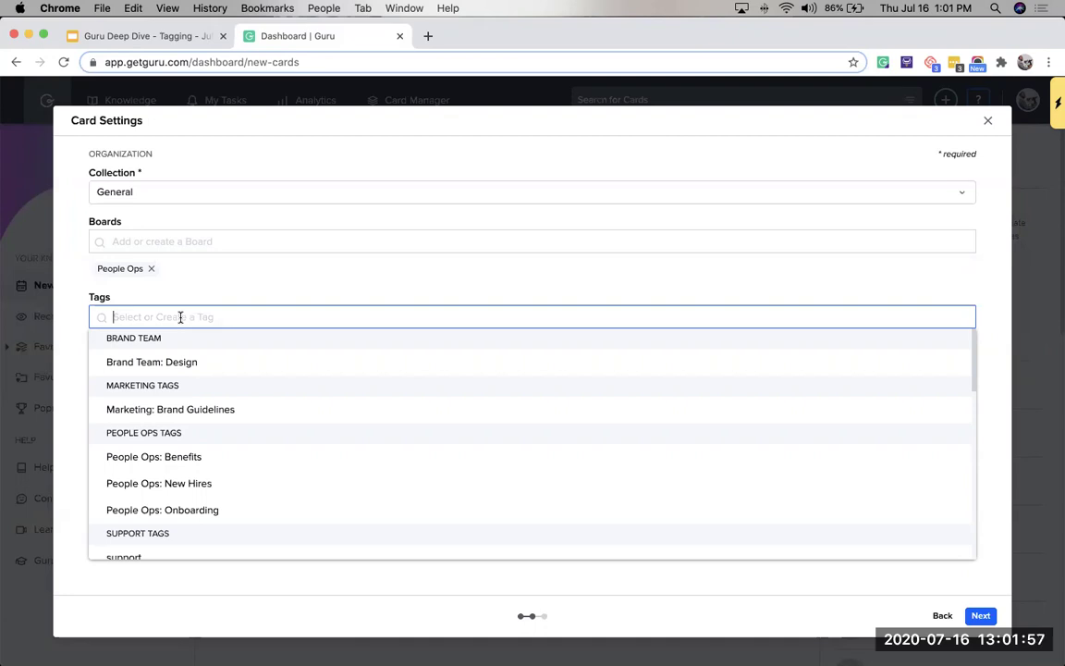
# Step: Add the tags People Ops: Benefits, People Ops: New Hires and People Ops: Onboarding to the card
pyautogui.click(217, 455)
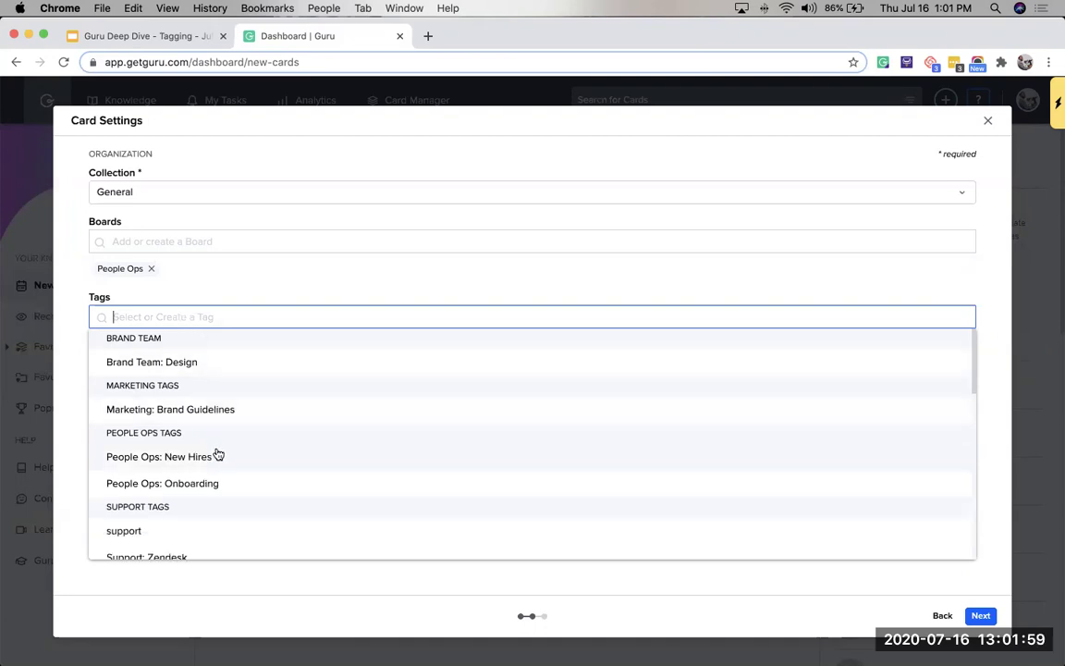
pyautogui.click(213, 459)
pyautogui.click(212, 459)
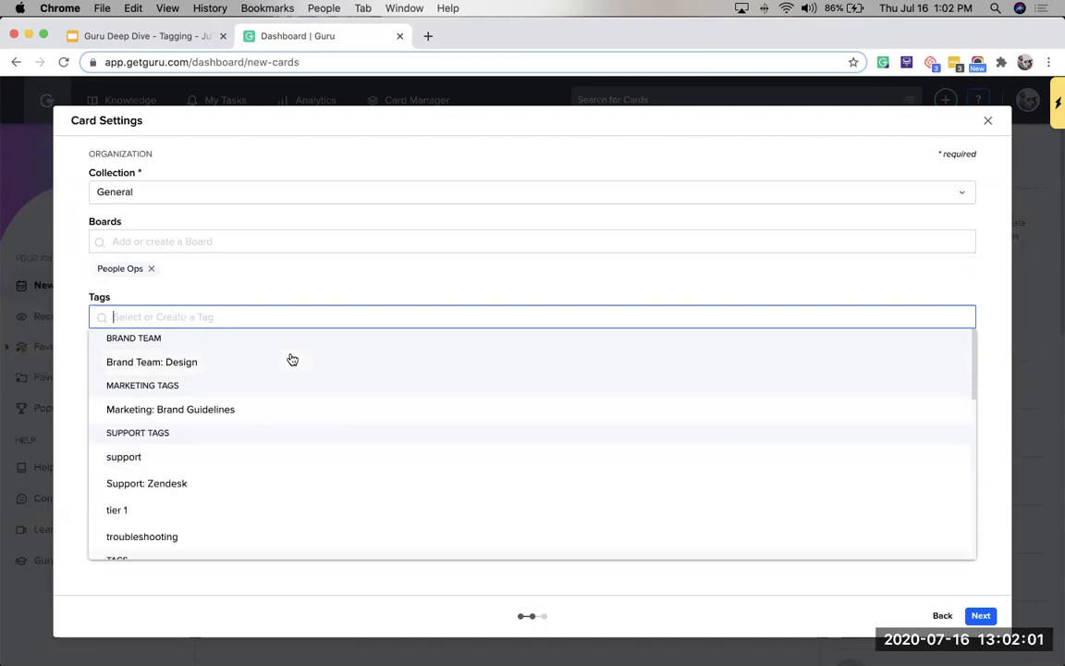
pyautogui.click(333, 280)
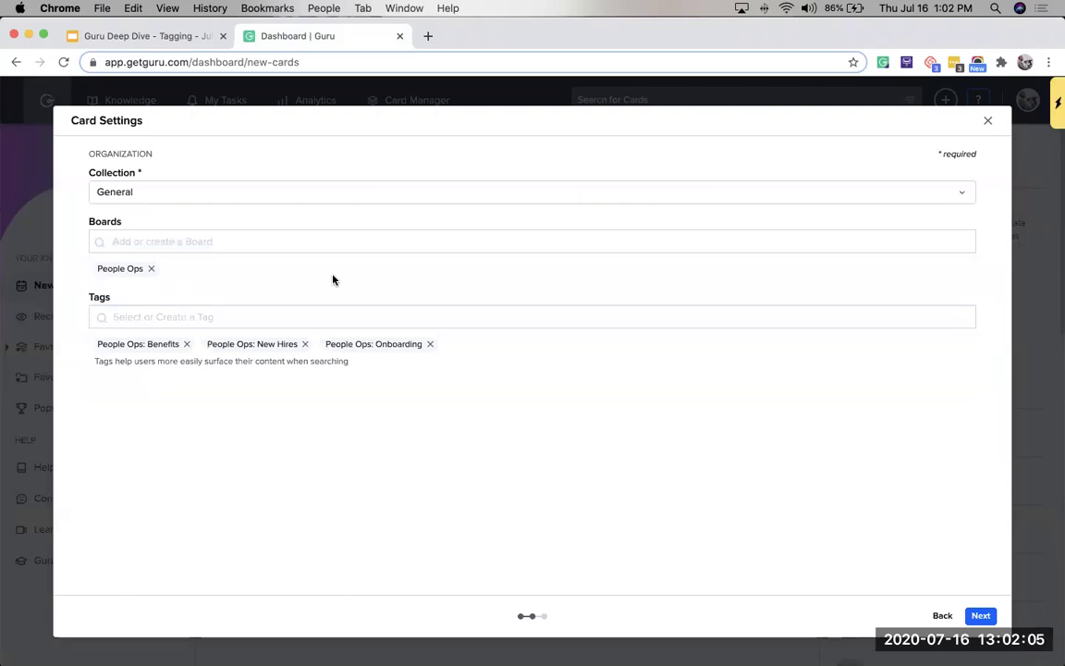
# Step: Finish the card settings to create the test card, open its tag editor for review, and close the card
pyautogui.click(978, 615)
pyautogui.click(978, 615)
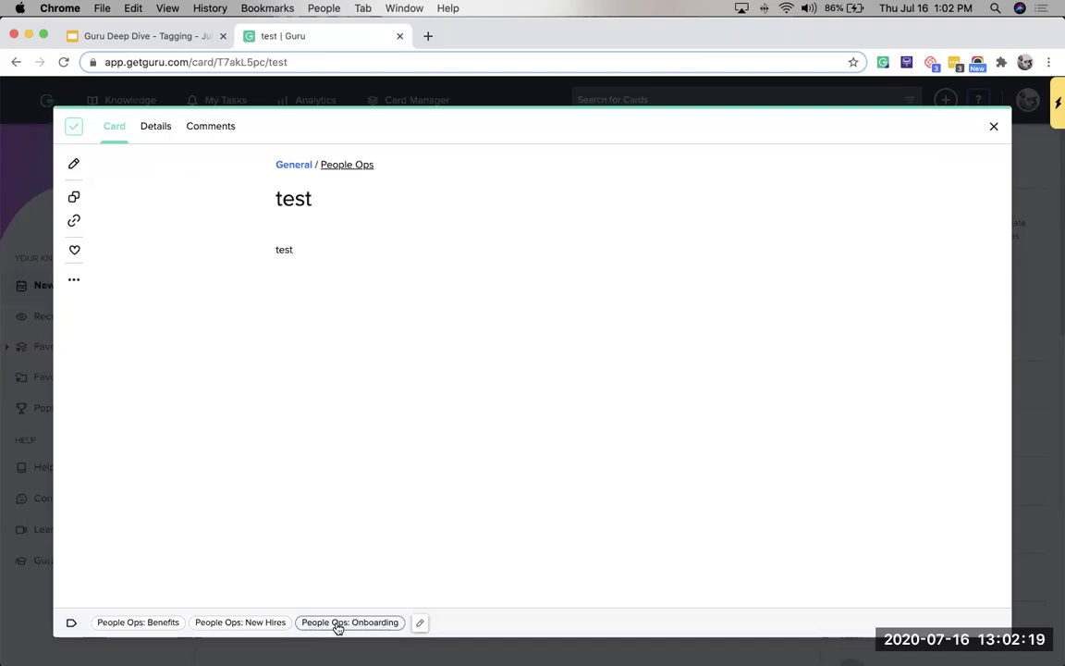
pyautogui.click(419, 622)
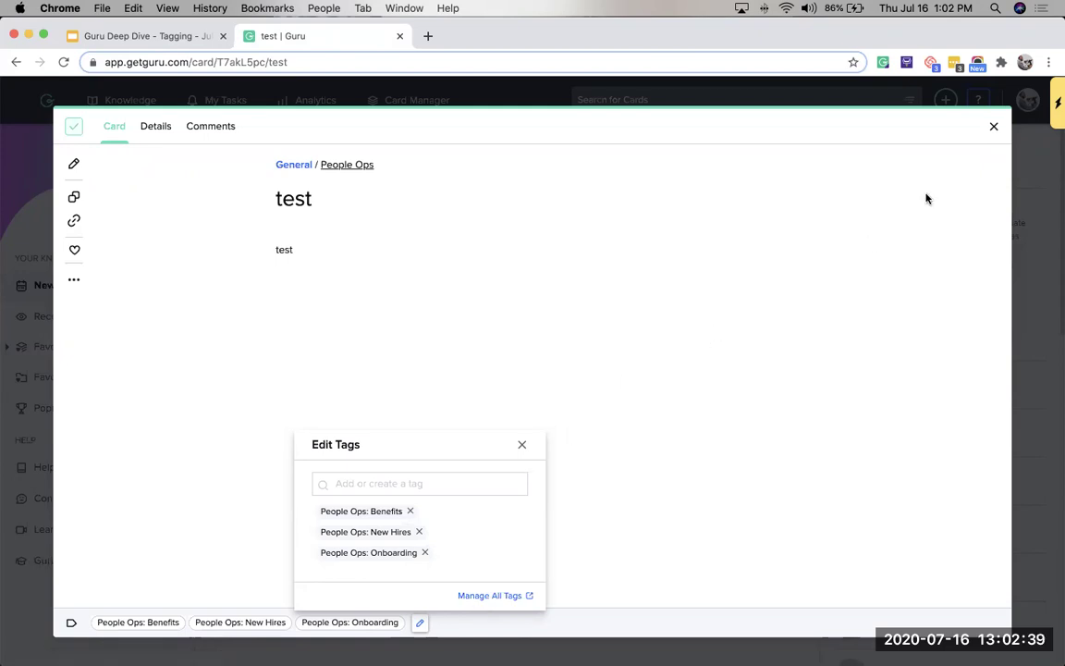
pyautogui.click(994, 127)
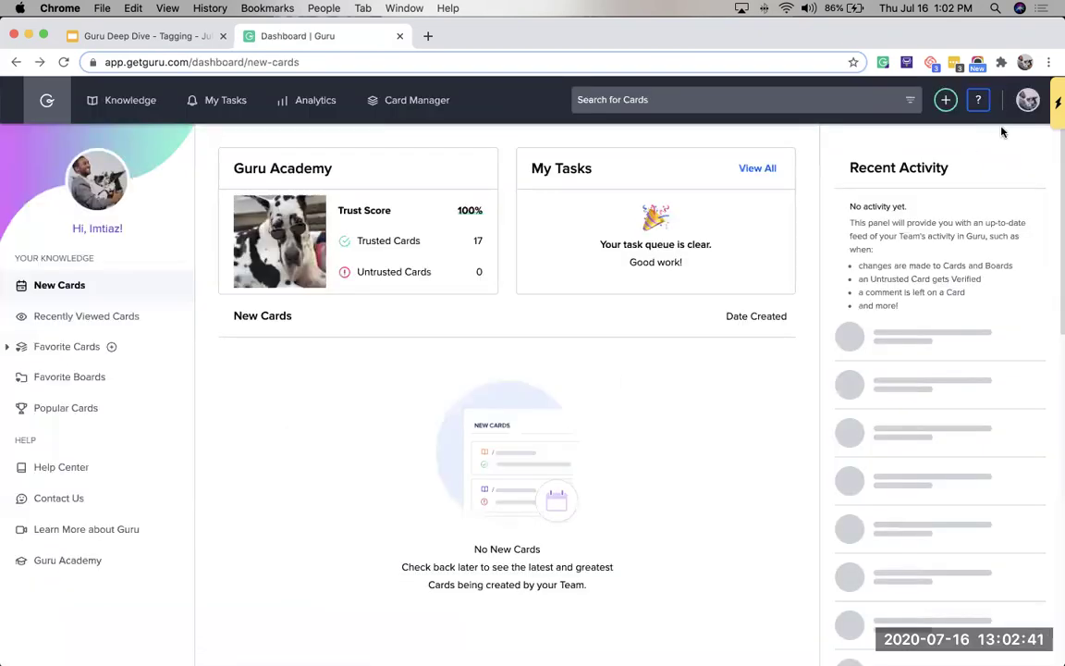
# Step: Open Tag Management in the team settings
pyautogui.click(1027, 100)
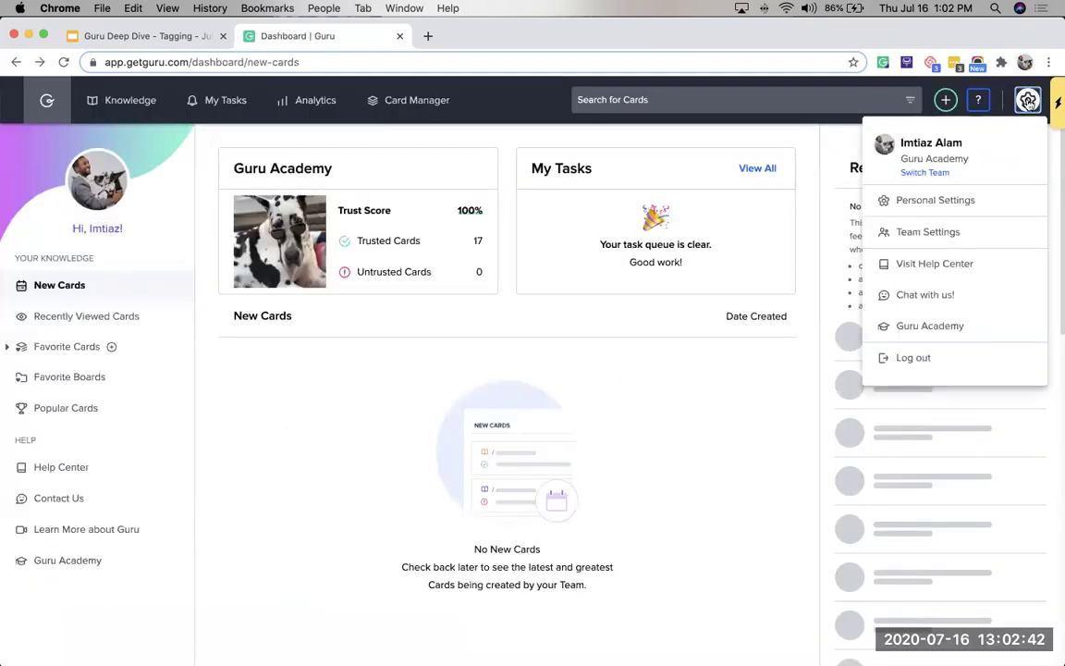
pyautogui.click(930, 231)
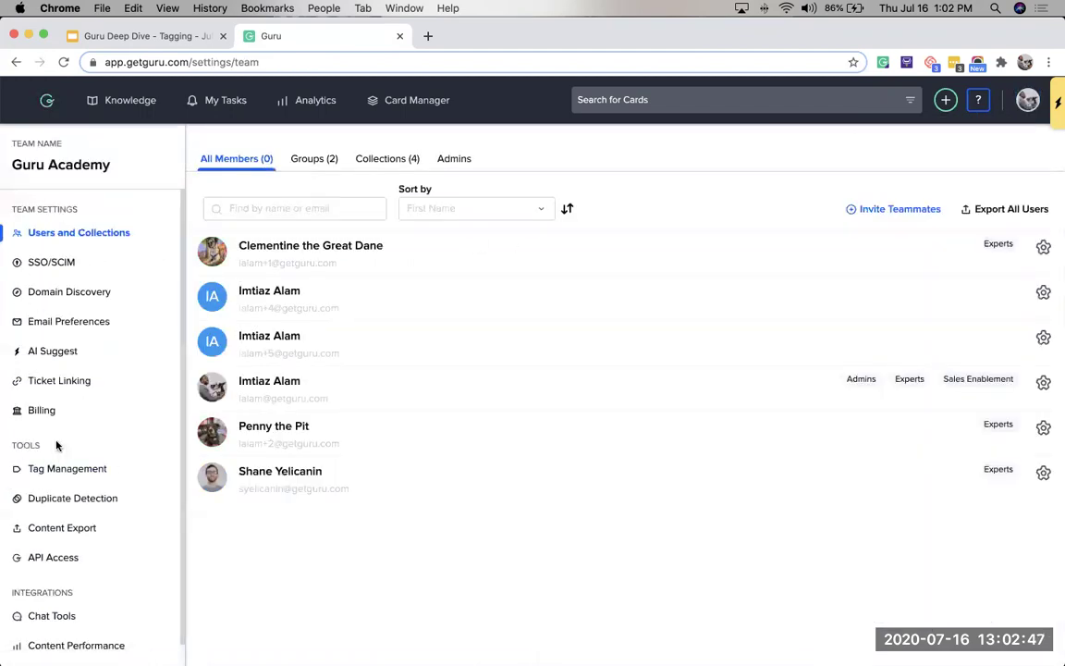
pyautogui.click(71, 468)
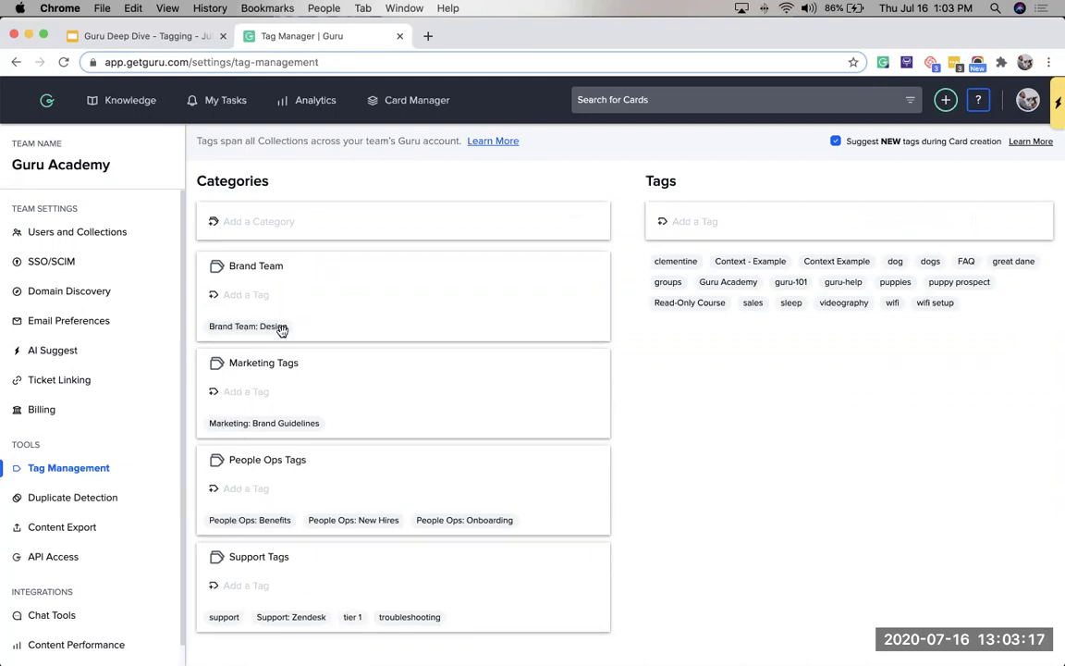
# Step: Add a new tag category named Sales
pyautogui.click(265, 222)
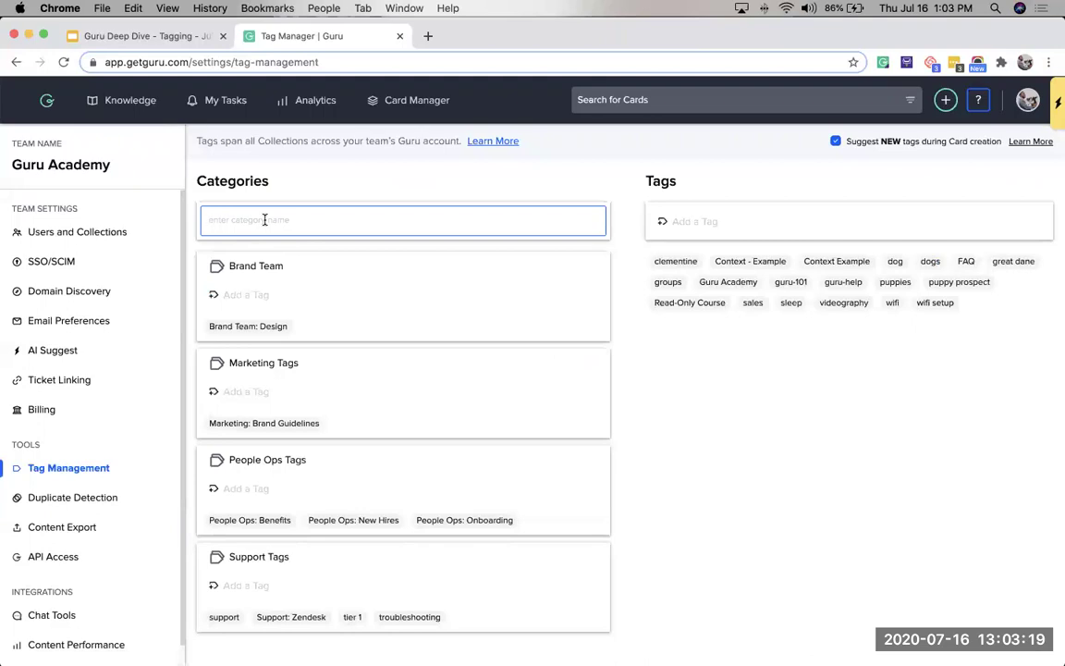
pyautogui.write('Tags')
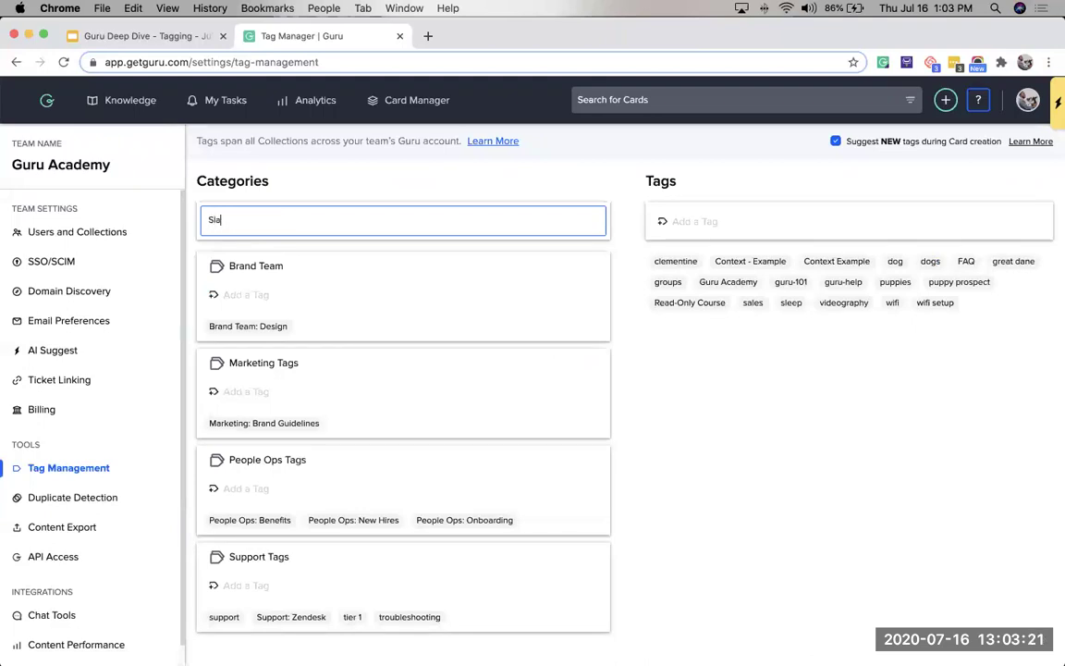
pyautogui.press('Return')
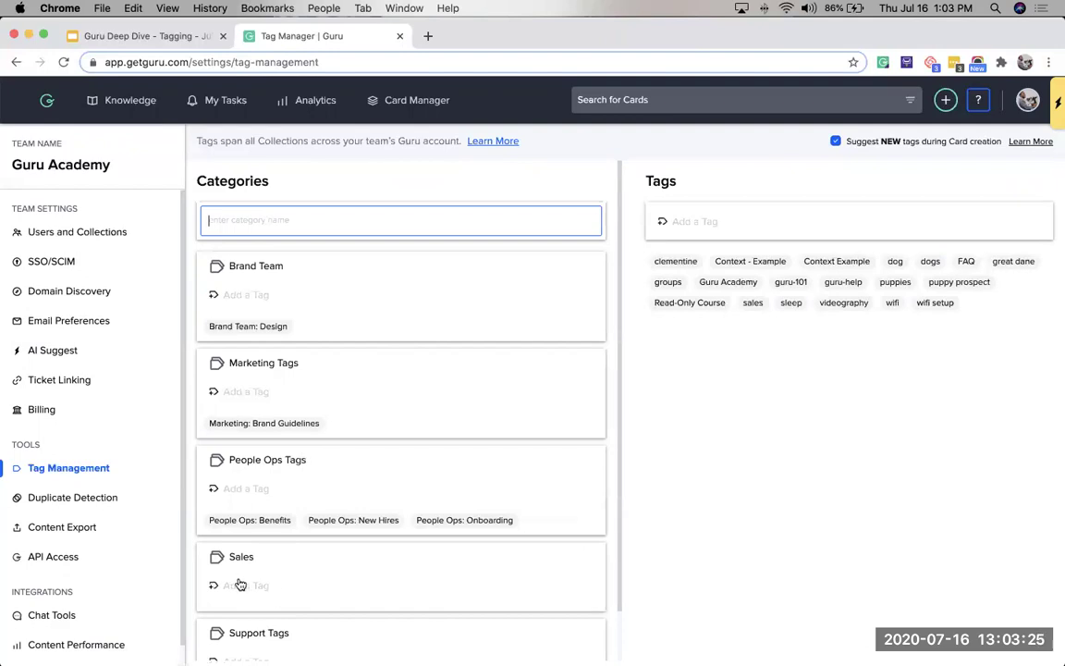
# Step: Create a new uncategorized tag named design
pyautogui.click(689, 223)
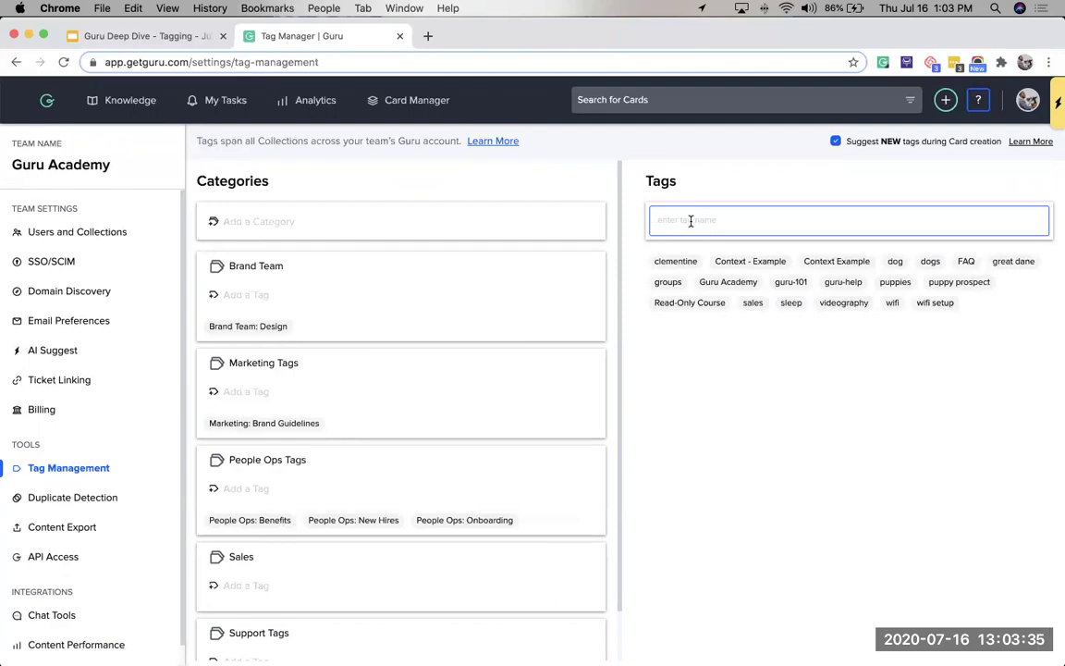
pyautogui.write('design')
pyautogui.press('Return')
# Step: Open the design tag's settings and examine the categories it can be assigned to
pyautogui.click(982, 303)
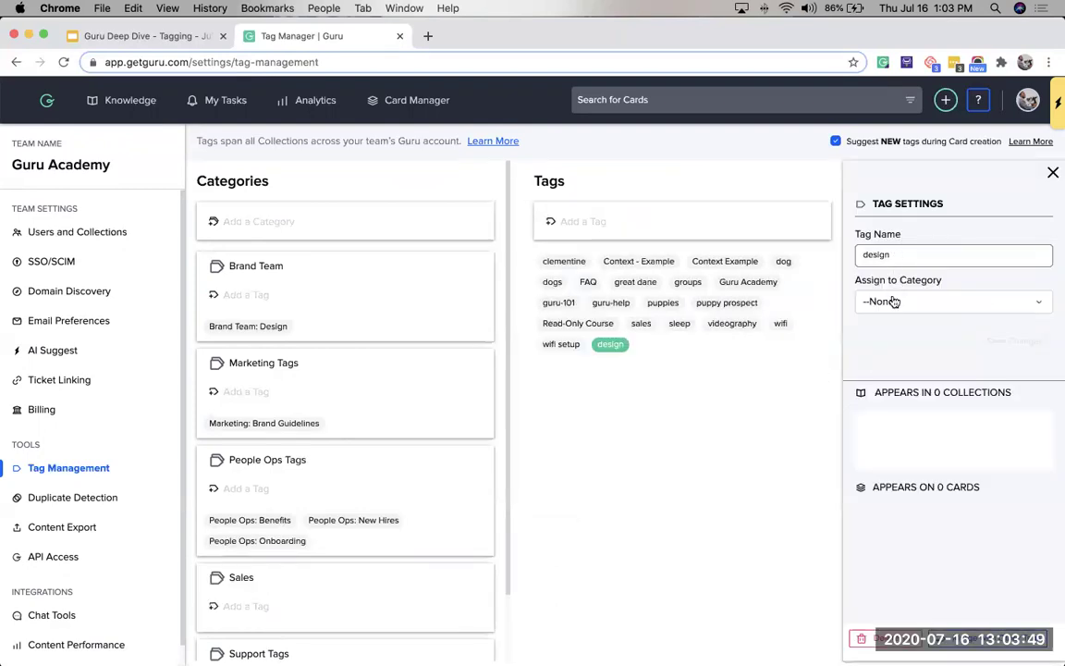
pyautogui.click(893, 301)
pyautogui.click(891, 301)
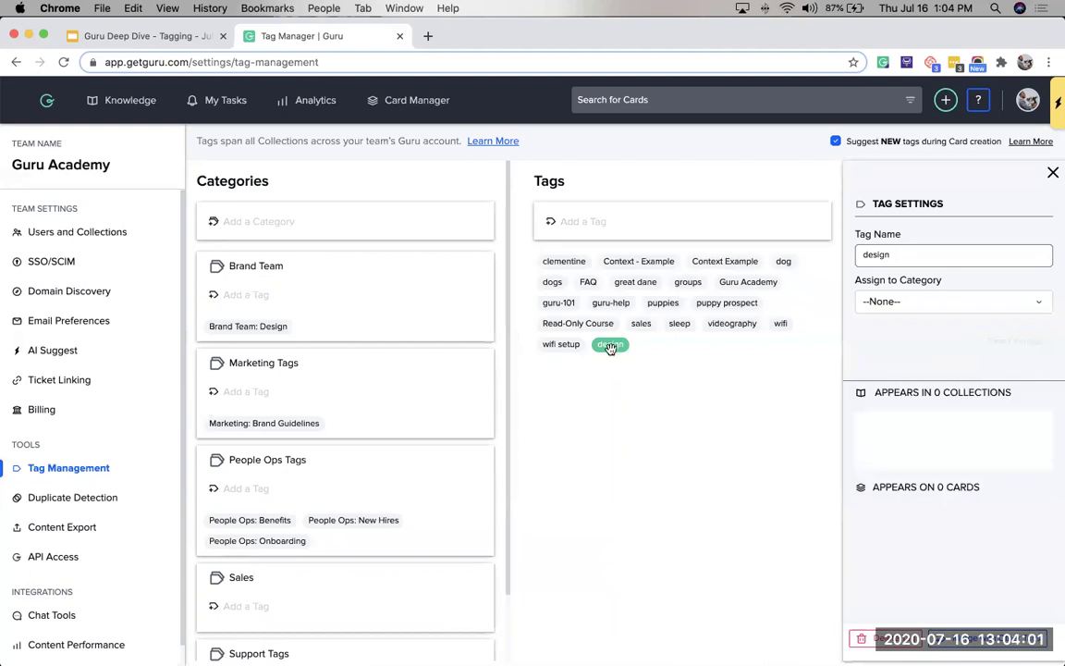
# Step: Merge the design tag into the master tag Brand Team: Design, and enable suggesting new tags during Card creation
pyautogui.click(262, 328)
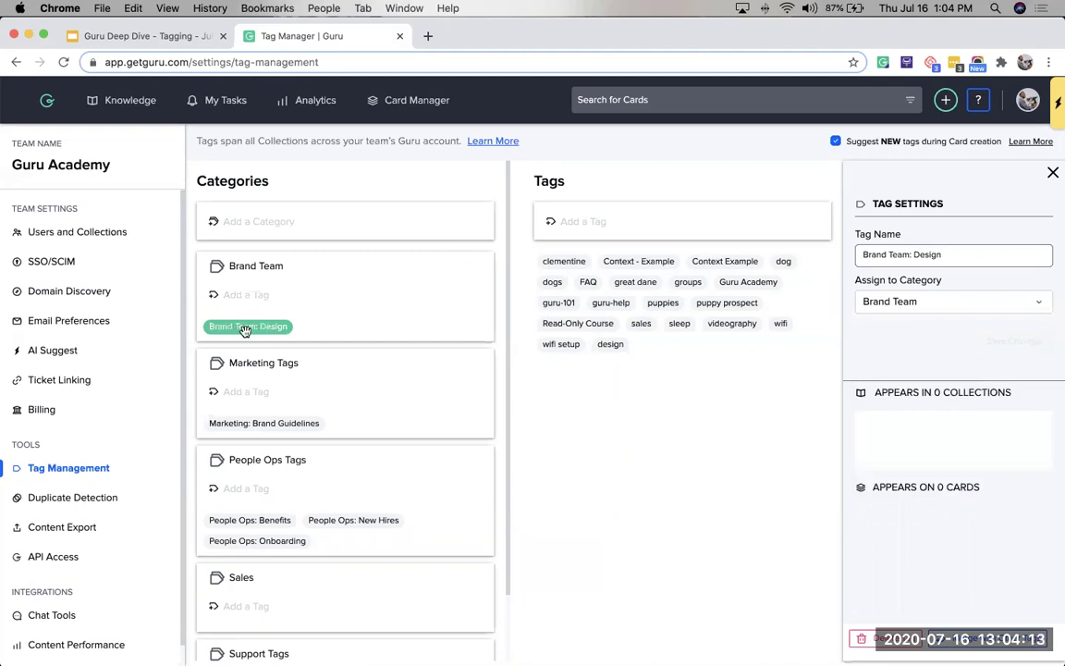
pyautogui.click(901, 254)
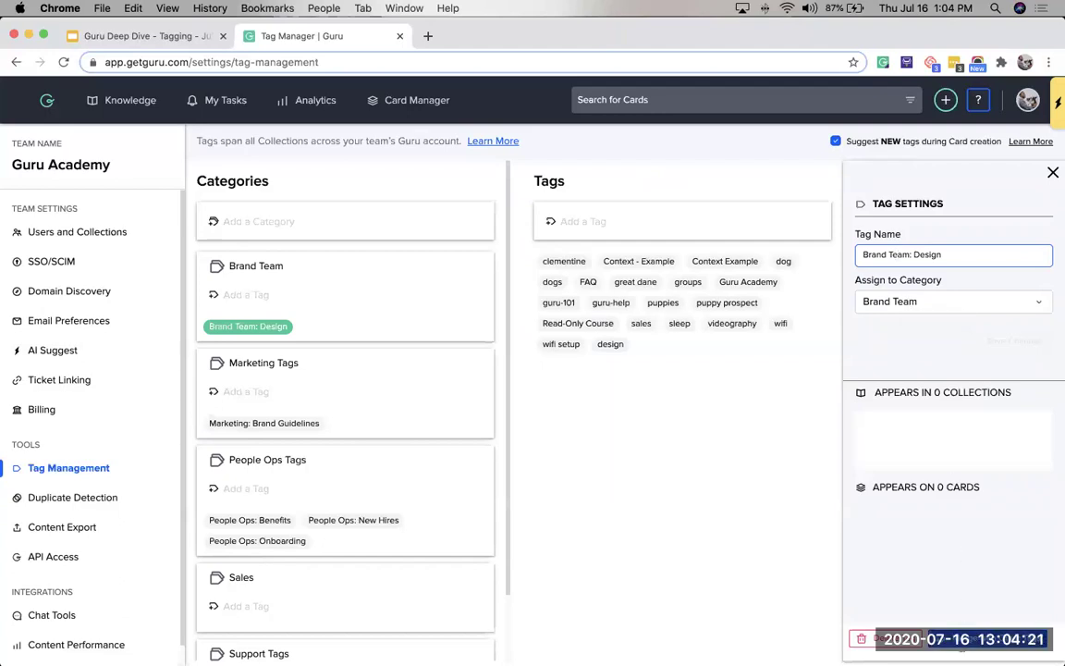
pyautogui.click(961, 639)
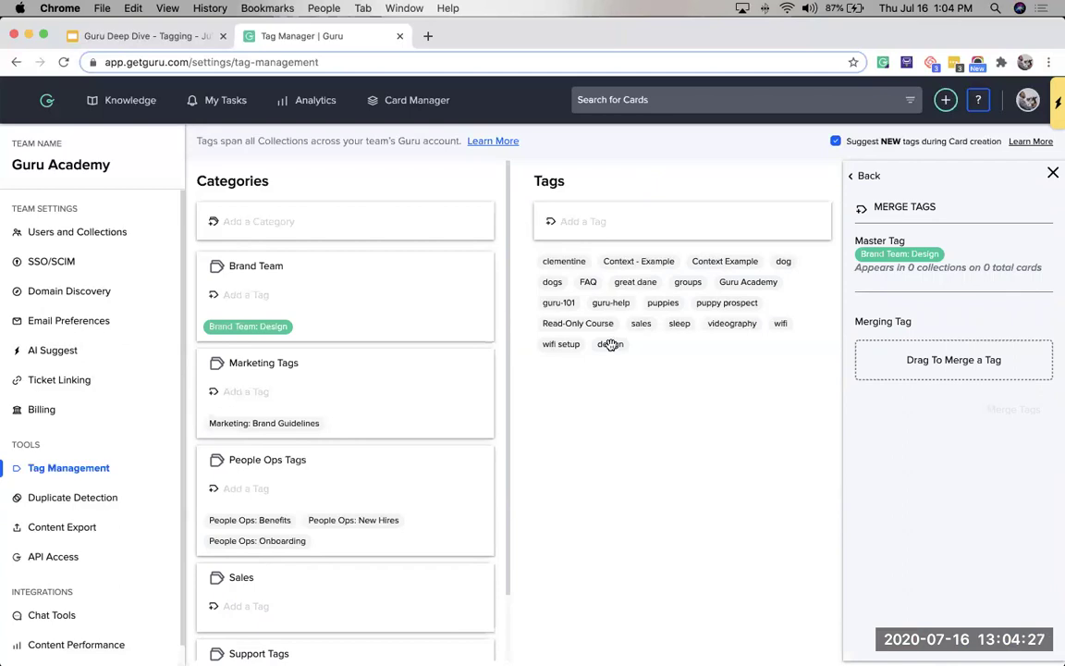
pyautogui.moveTo(610, 344); pyautogui.dragTo(932, 358)
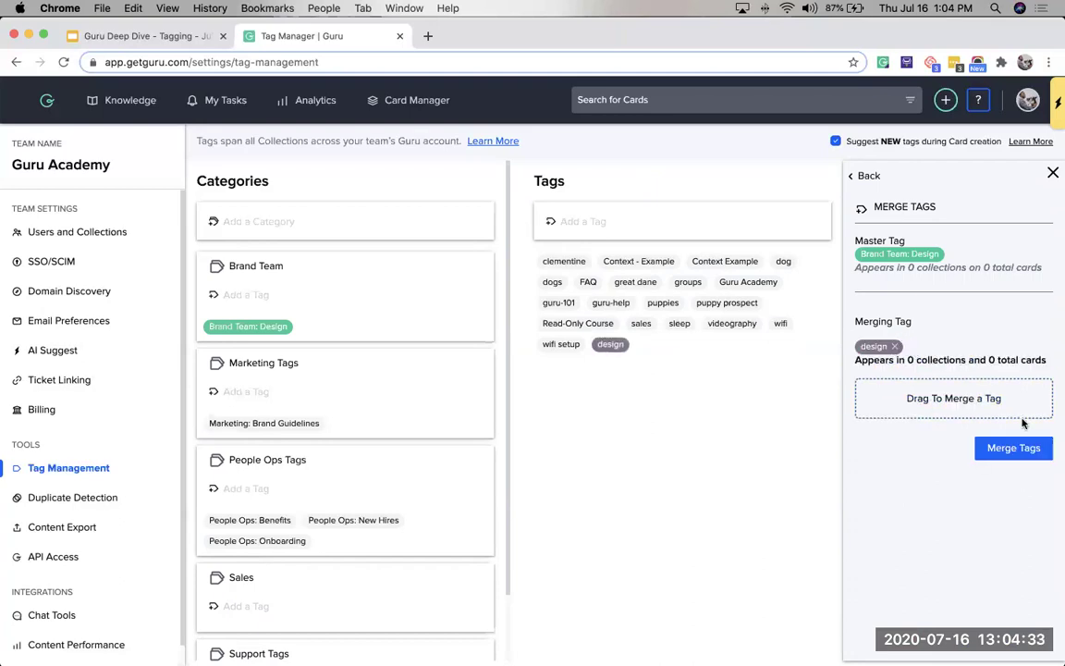
pyautogui.click(1014, 448)
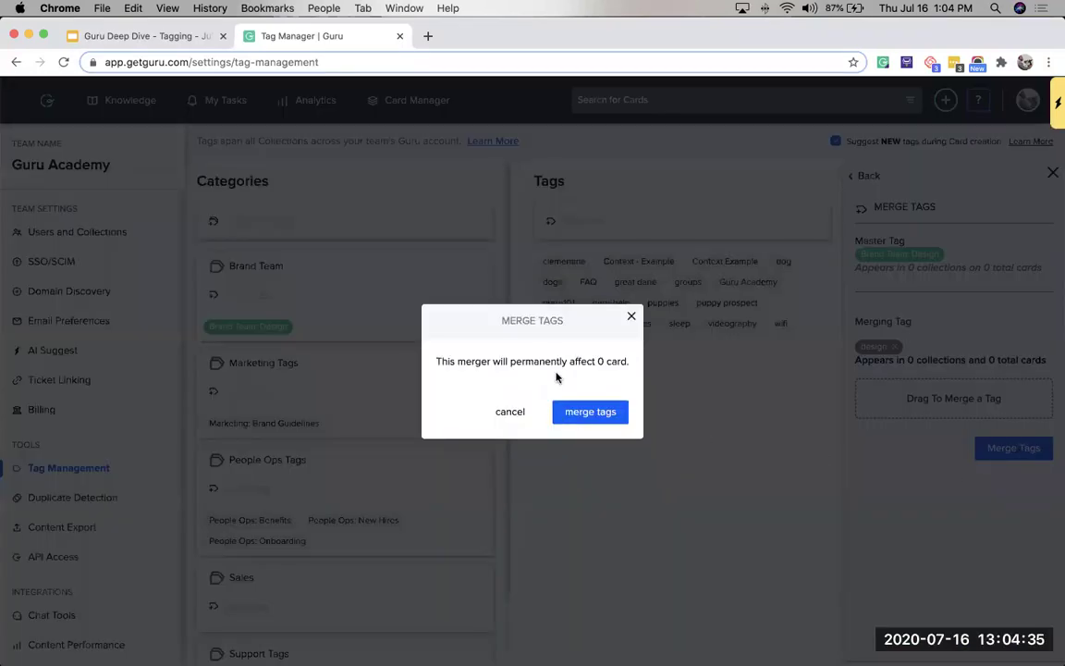
pyautogui.click(606, 412)
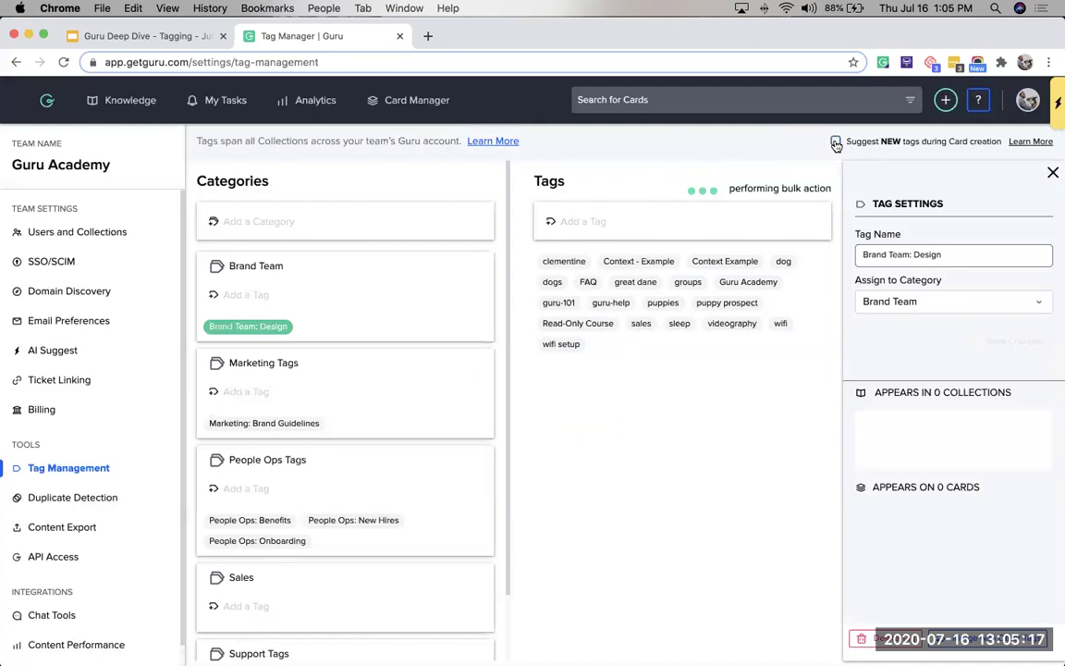
pyautogui.click(835, 141)
# Step: Filter the card search by the Brand Team: Design tag and enter "search term" as the query
pyautogui.click(658, 100)
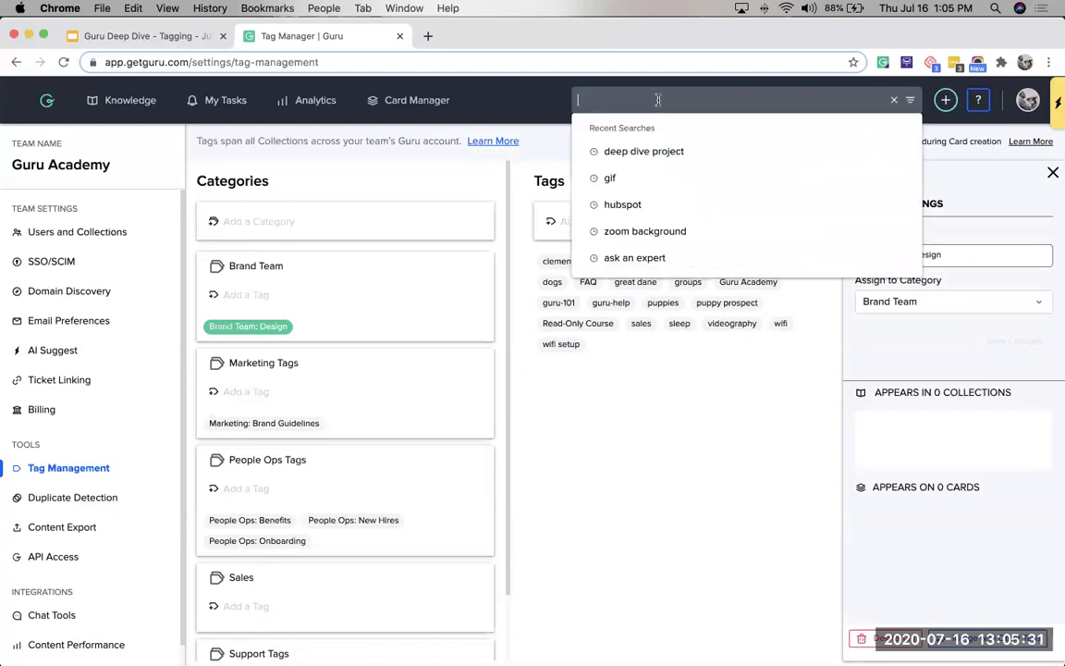
pyautogui.click(910, 100)
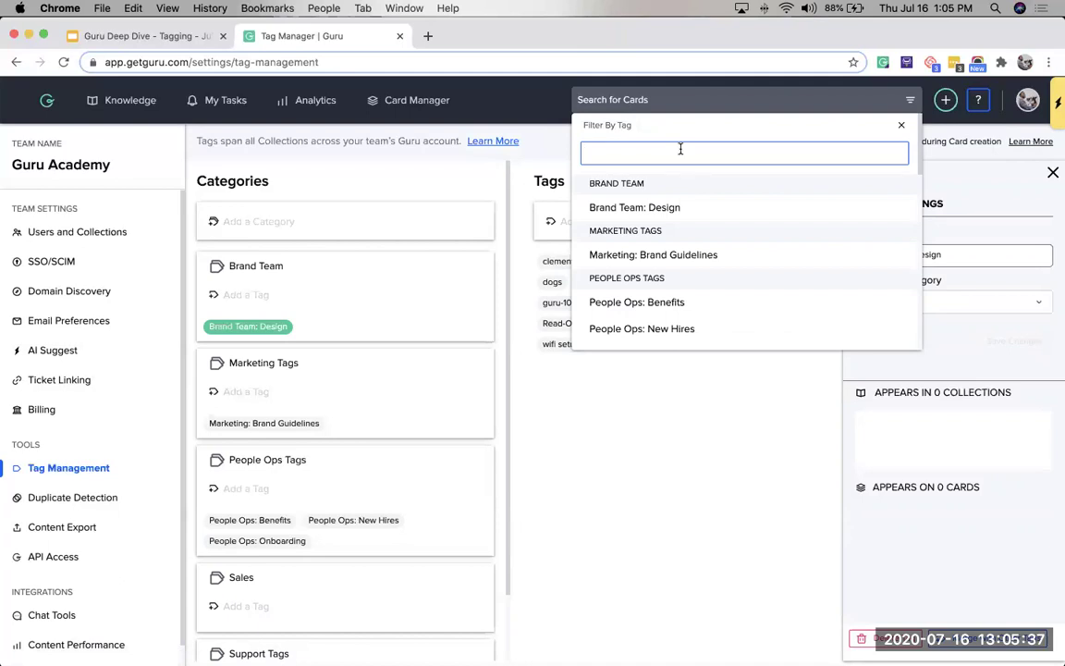
pyautogui.scroll(-2, 694, 302)
pyautogui.scroll(2, 698, 304)
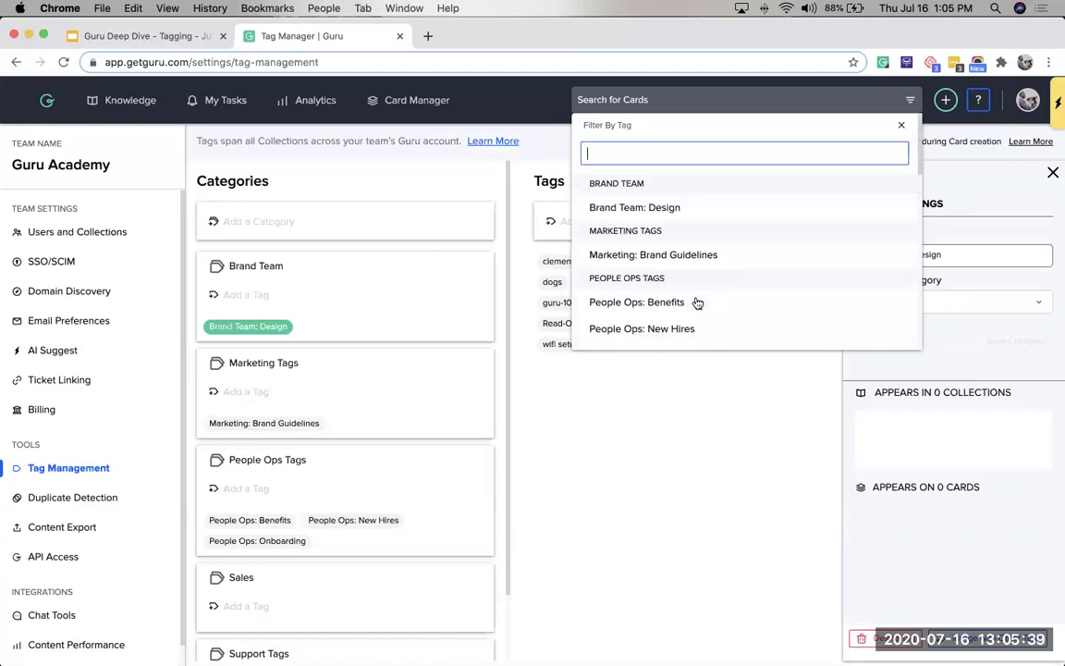
pyautogui.click(675, 209)
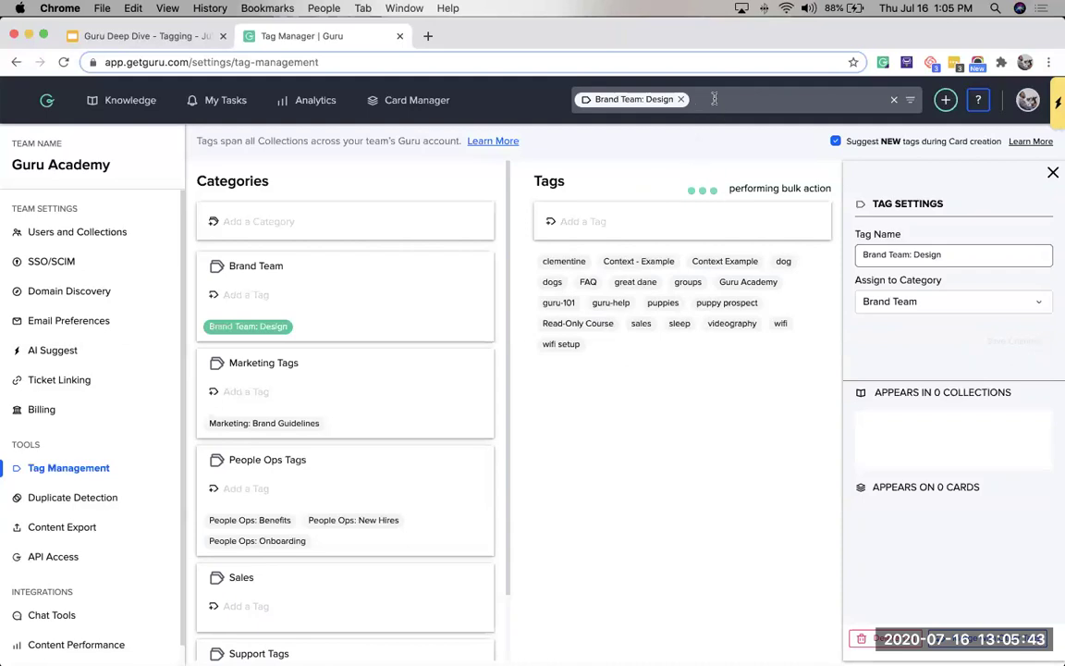
pyautogui.write('search term')
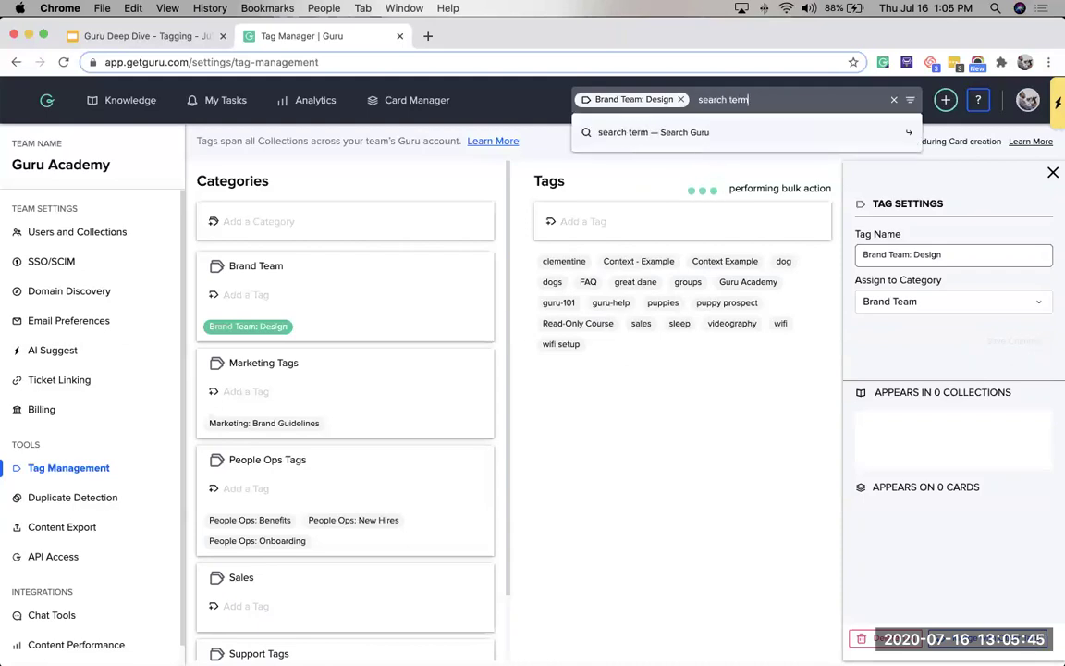
# Step: Remove the query and the tag filter from the card search, and dismiss the collection filter
pyautogui.press('BackSpace')
pyautogui.press('BackSpace')
pyautogui.press('BackSpace')
pyautogui.press('BackSpace')
pyautogui.press('BackSpace')
pyautogui.press('BackSpace')
pyautogui.press('BackSpace')
pyautogui.press('BackSpace')
pyautogui.press('BackSpace')
pyautogui.press('BackSpace')
pyautogui.press('BackSpace')
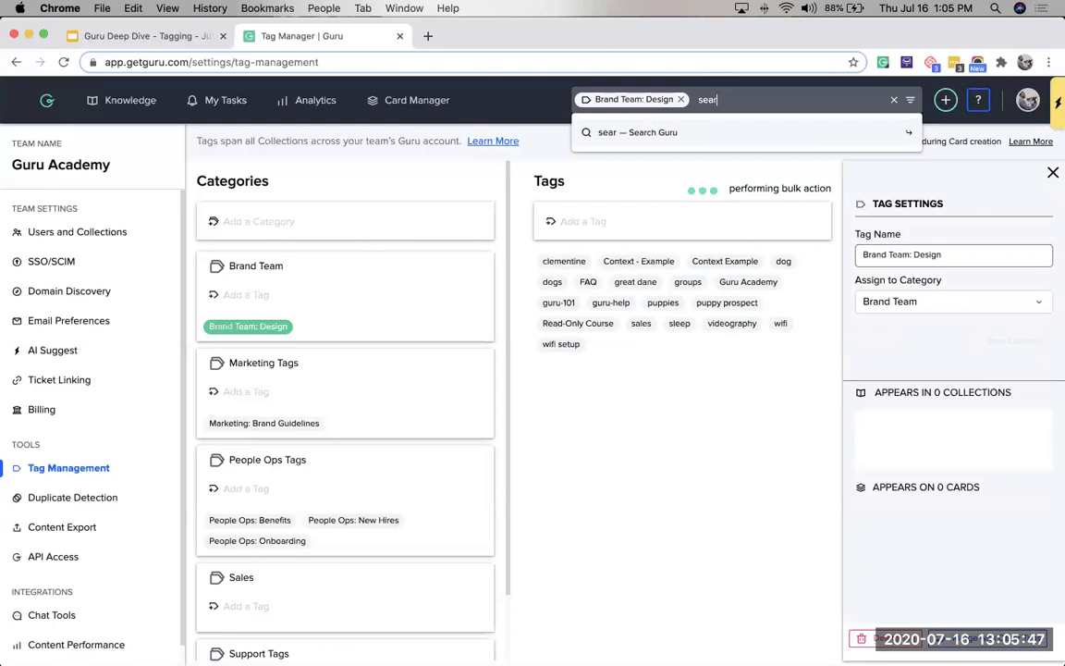
pyautogui.press('BackSpace')
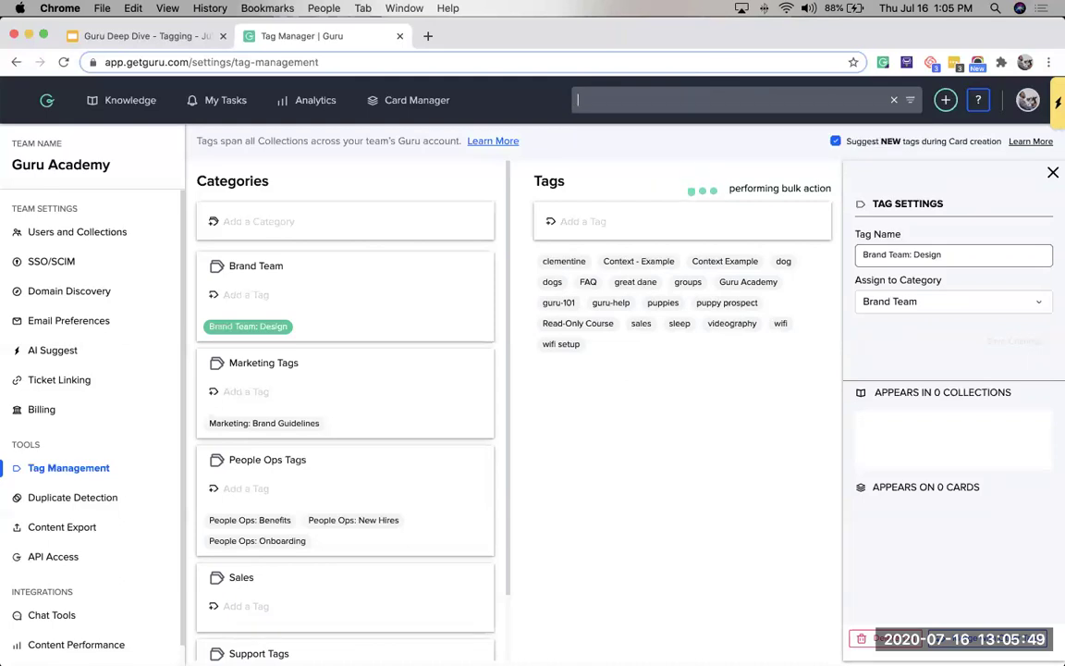
pyautogui.press('BackSpace')
pyautogui.write('ma')
pyautogui.press('BackSpace')
pyautogui.press('BackSpace')
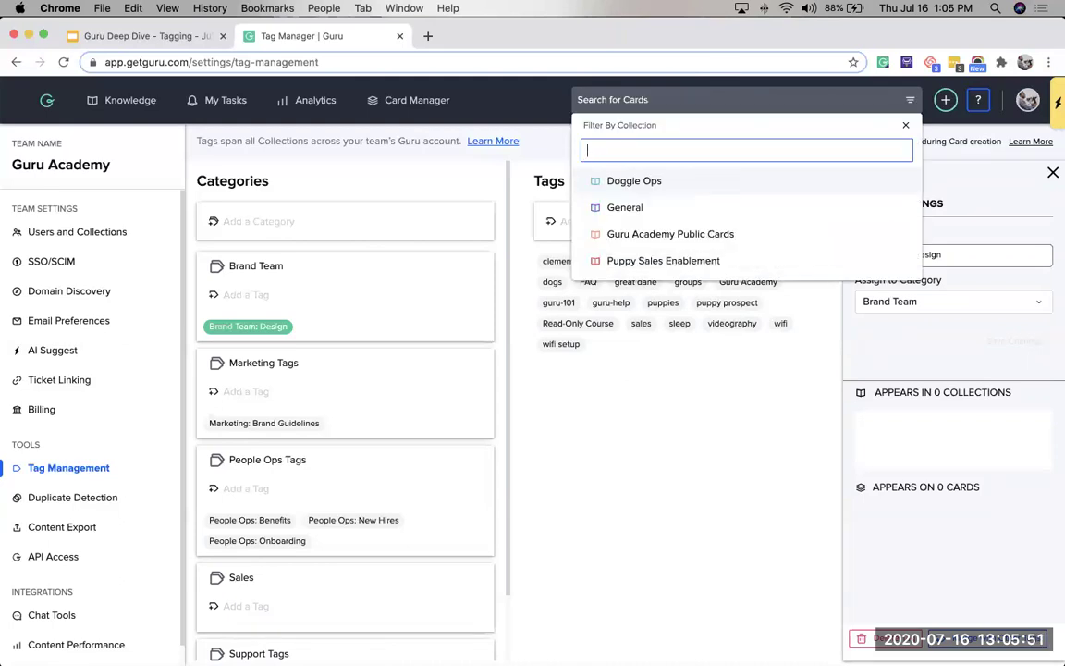
pyautogui.click(905, 125)
# Step: Filter the card search by the General collection and the Brand Team: Design tag, with "search term" as the query
pyautogui.click(679, 99)
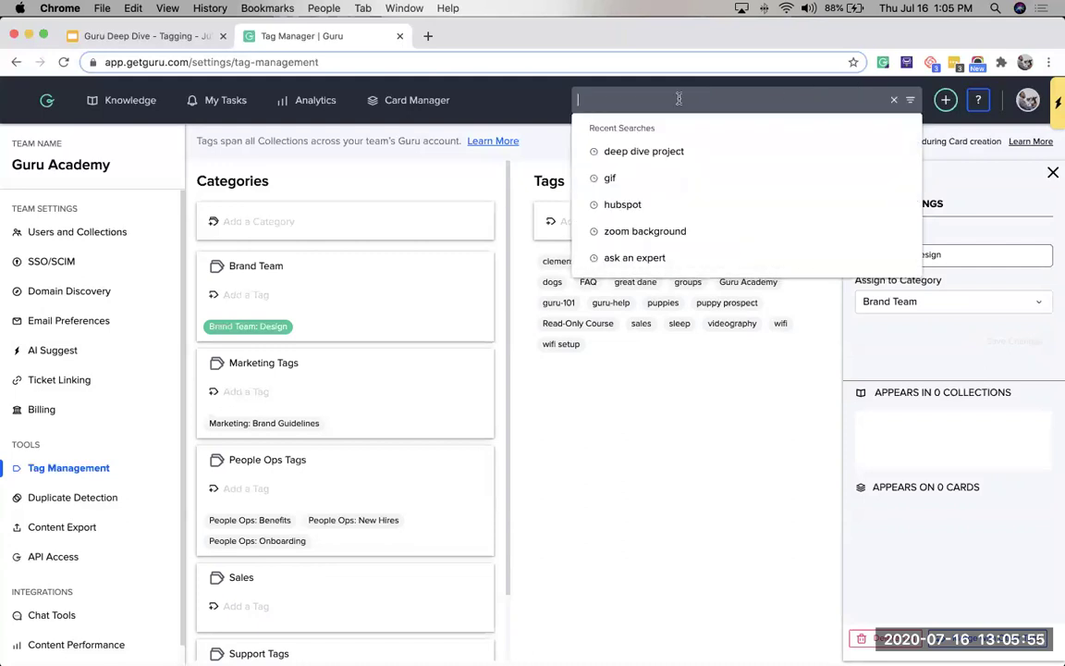
pyautogui.press('BackSpace')
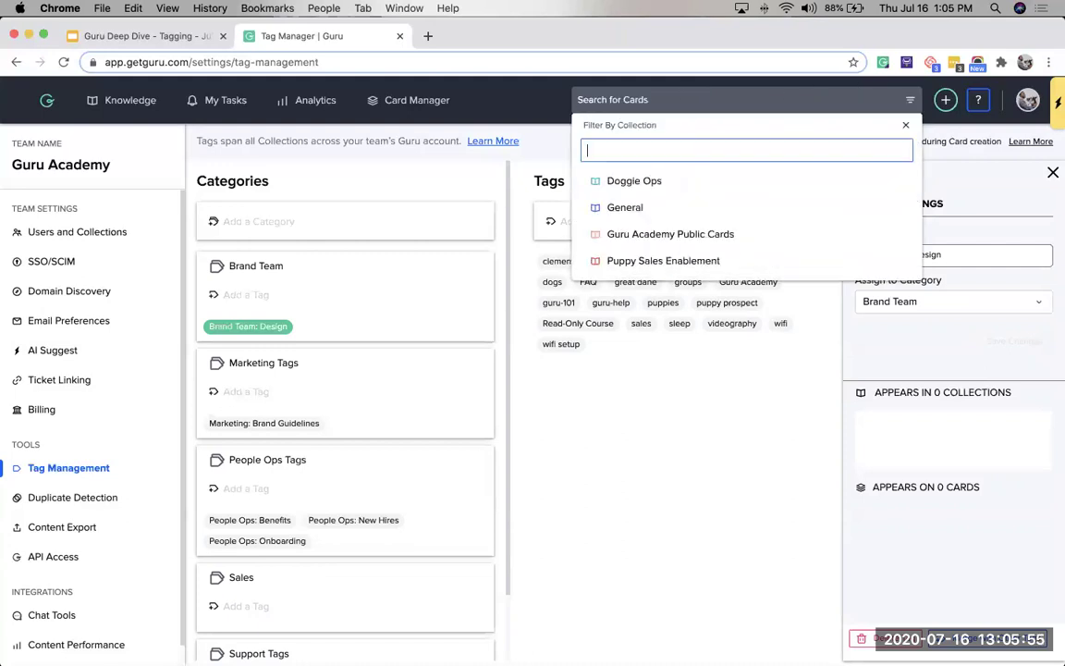
pyautogui.click(660, 211)
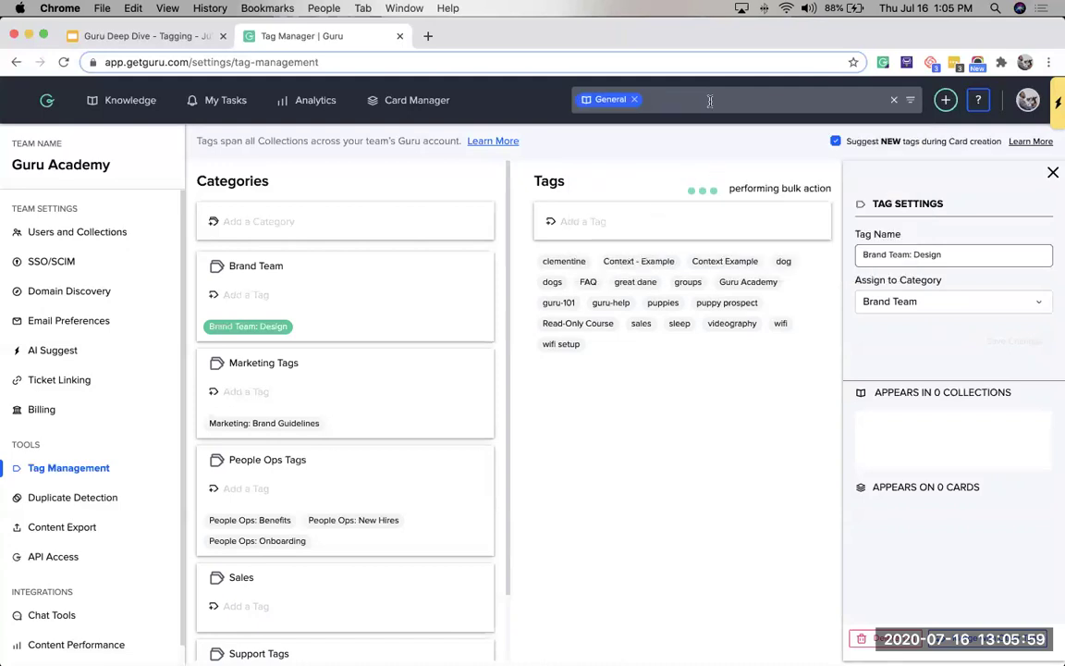
pyautogui.press('BackSpace')
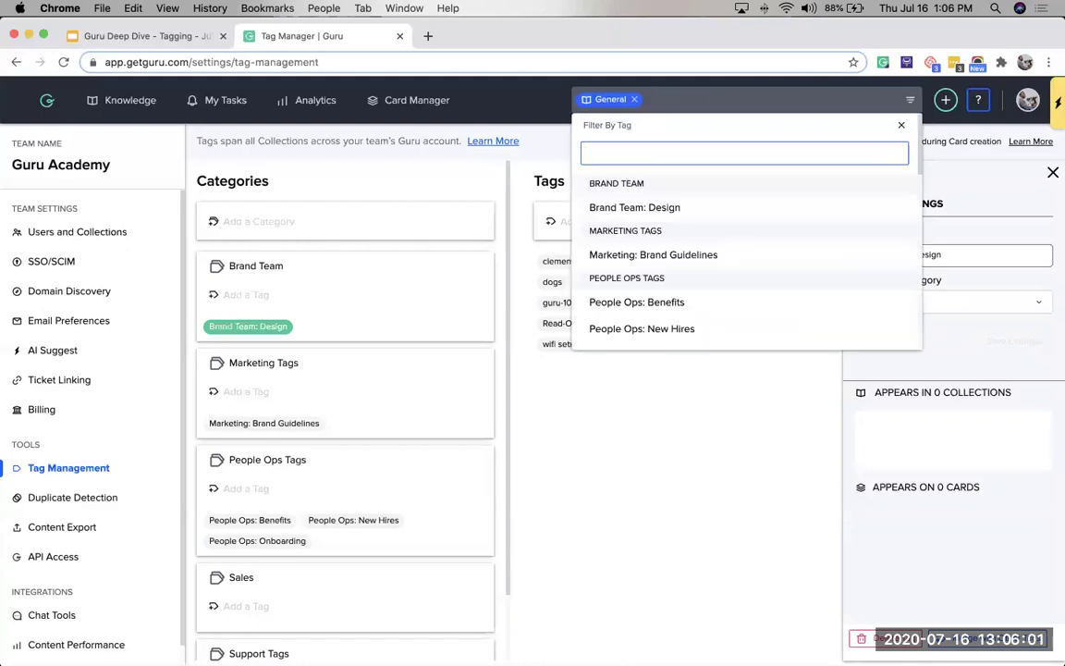
pyautogui.click(677, 209)
pyautogui.write('sear')
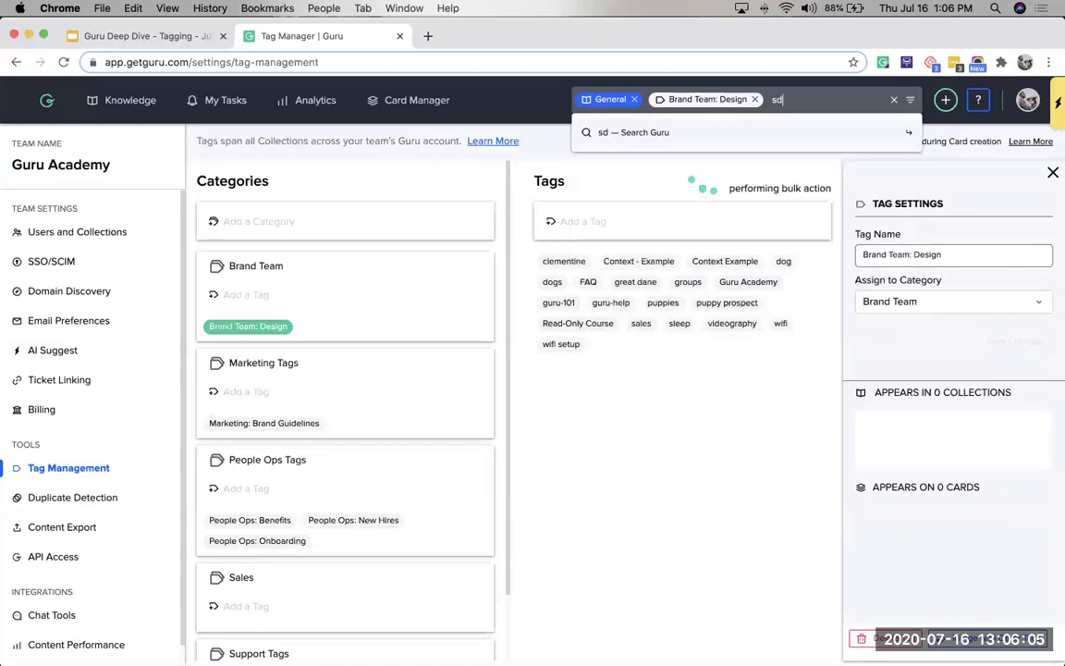
pyautogui.write('ch term')
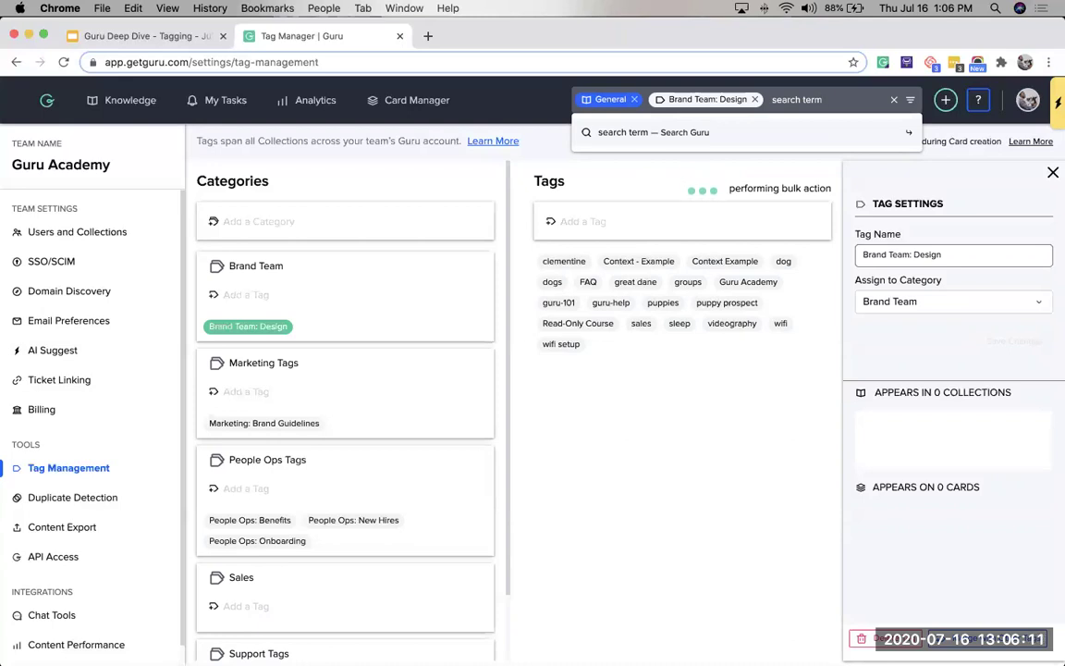
# Step: Clear the card search and switch to the Guru Deep Dive - Tagging presentation in Google Slides
pyautogui.click(894, 102)
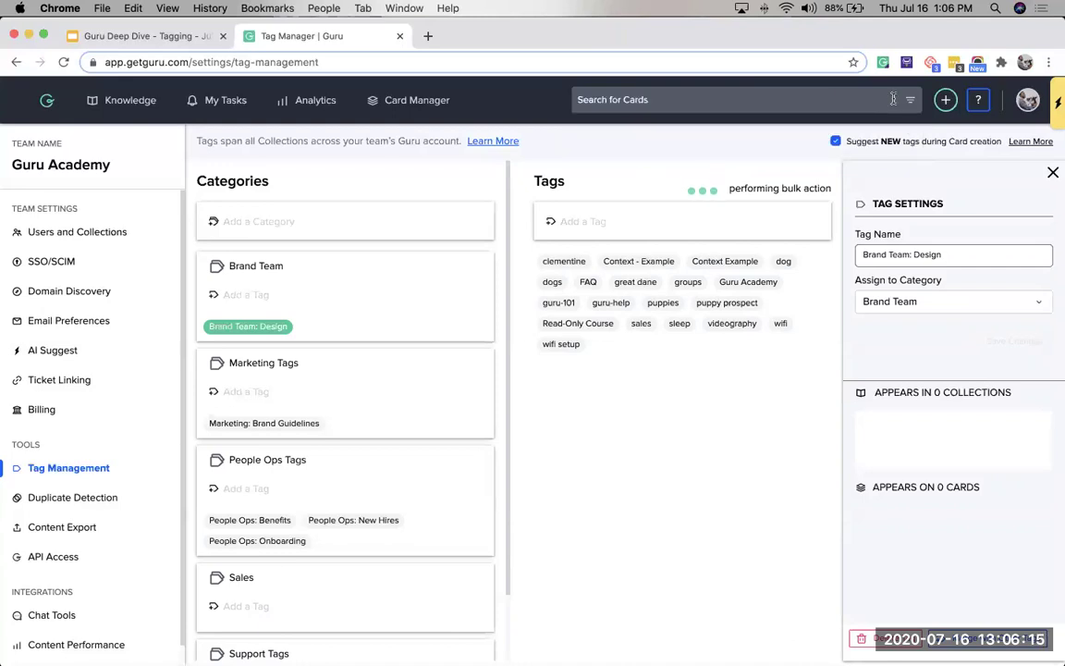
pyautogui.click(176, 36)
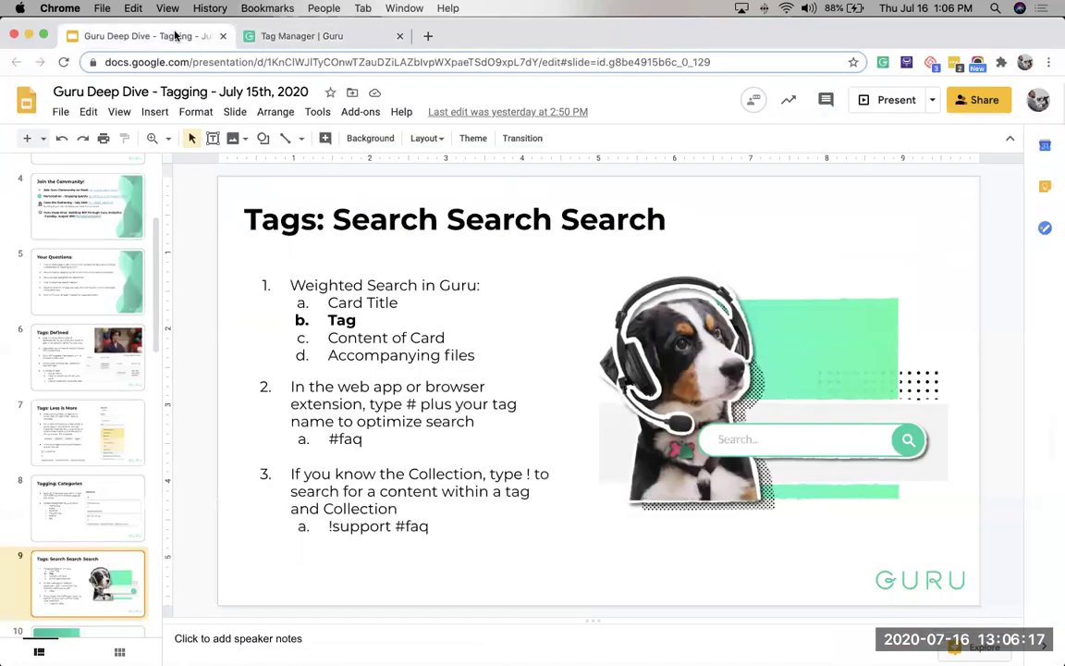